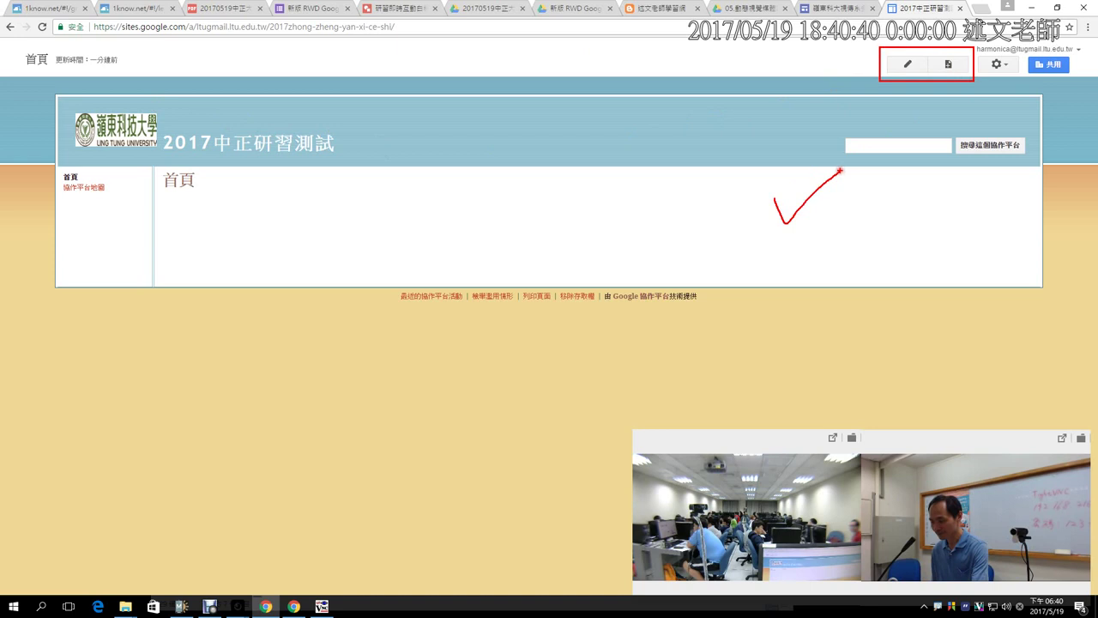
pyautogui.moveTo(945, 75)
pyautogui.mouseDown()
pyautogui.moveTo(932, 61)
pyautogui.moveTo(962, 50)
pyautogui.moveTo(945, 76)
pyautogui.mouseUp()
pyautogui.press('Escape')
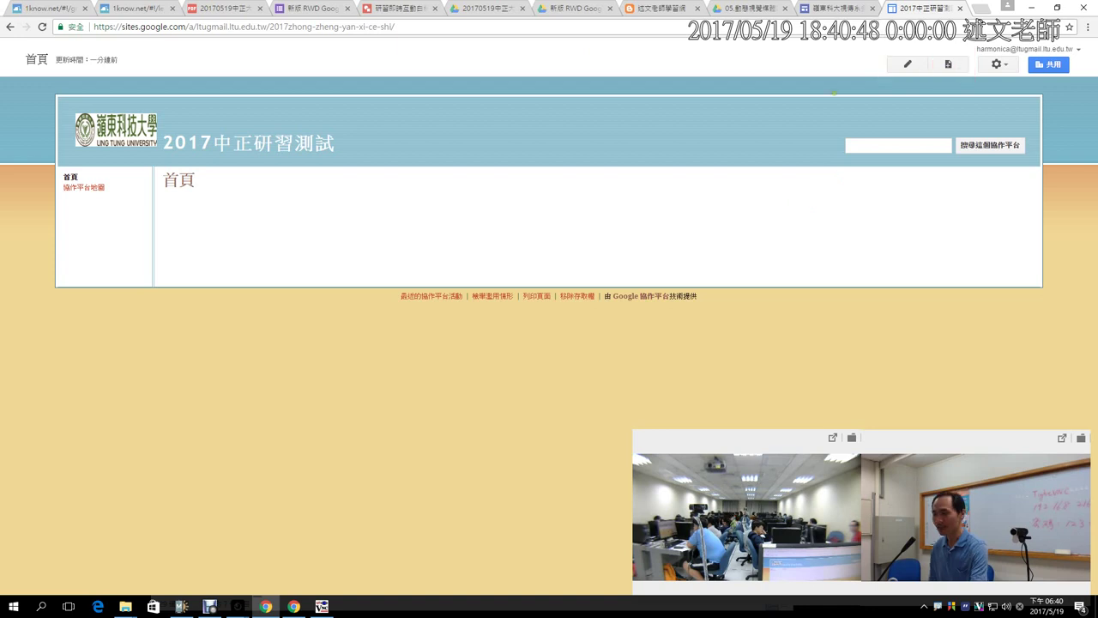
# - Edit the 首頁 page and choose the Drive folder 第十二堂上課錄影影片(20170613) for insertion into its body
pyautogui.click(905, 64)
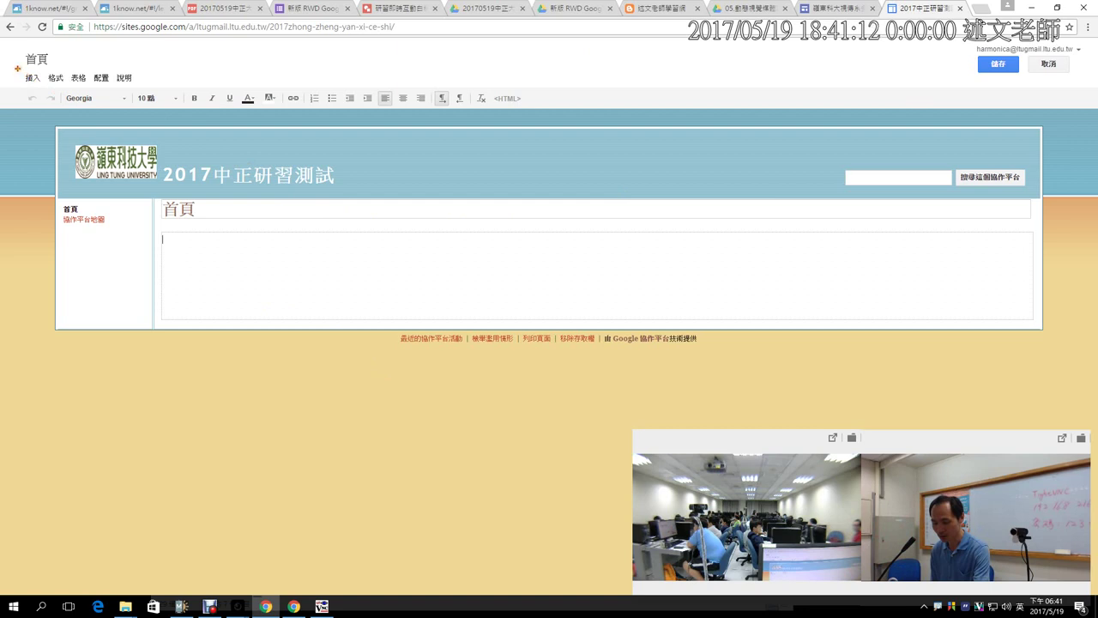
pyautogui.moveTo(18, 68)
pyautogui.mouseDown()
pyautogui.moveTo(194, 108)
pyautogui.moveTo(538, 118)
pyautogui.mouseUp()
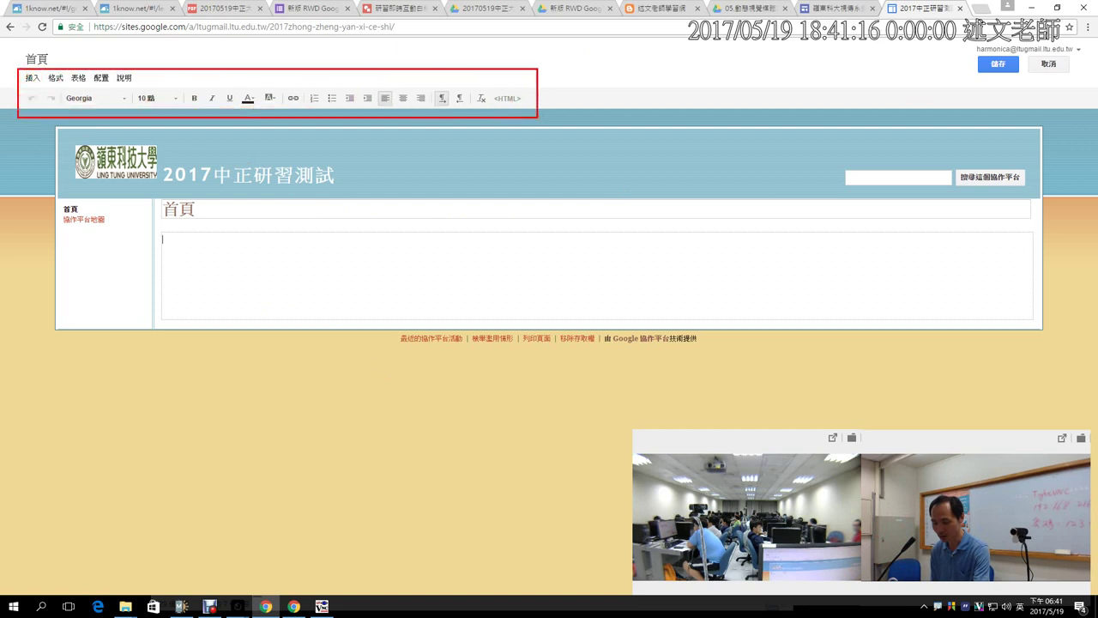
pyautogui.rightClick(180, 246)
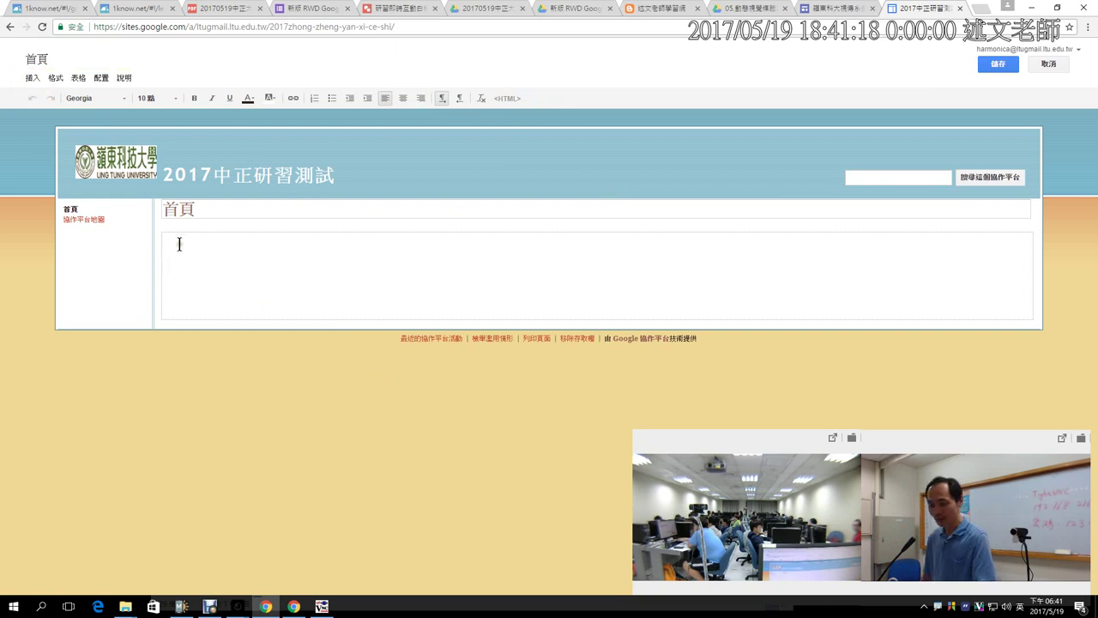
pyautogui.click(33, 78)
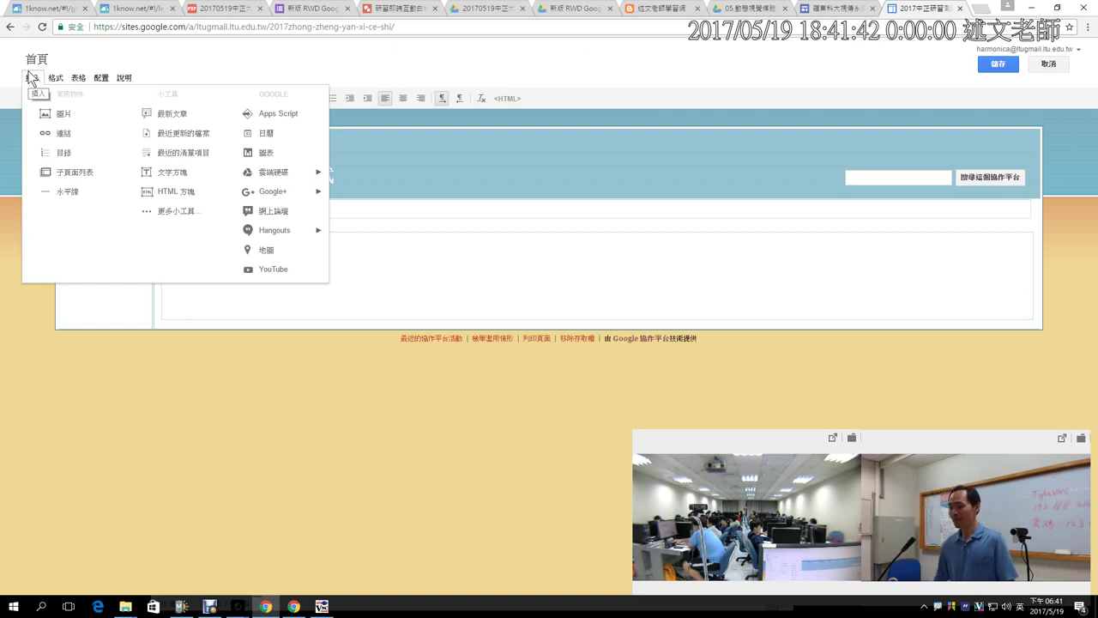
pyautogui.moveTo(321, 174)
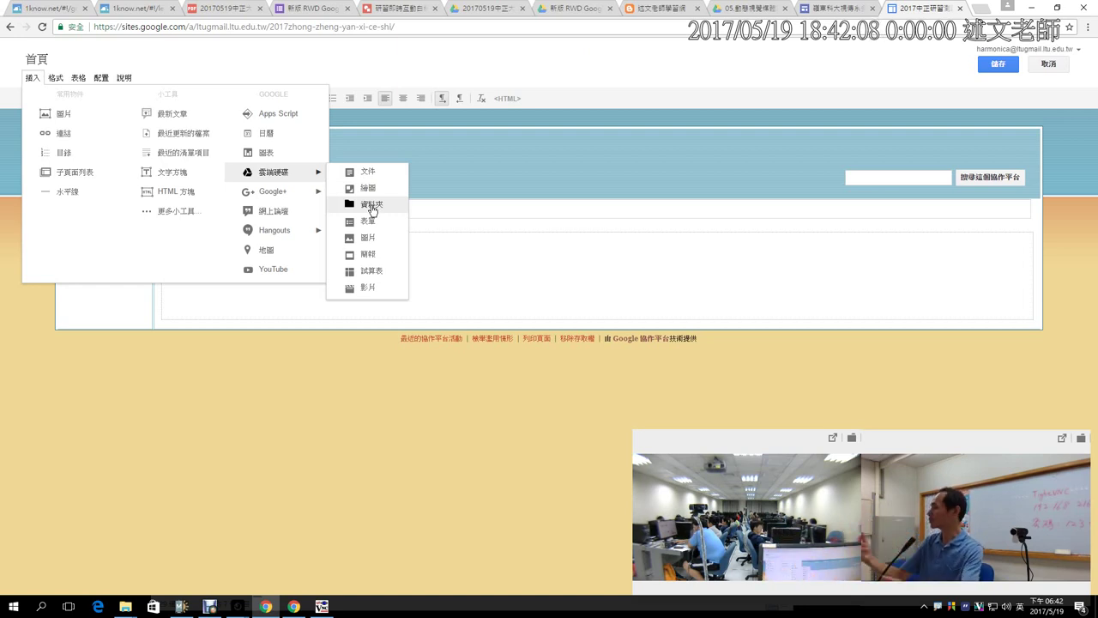
pyautogui.click(372, 207)
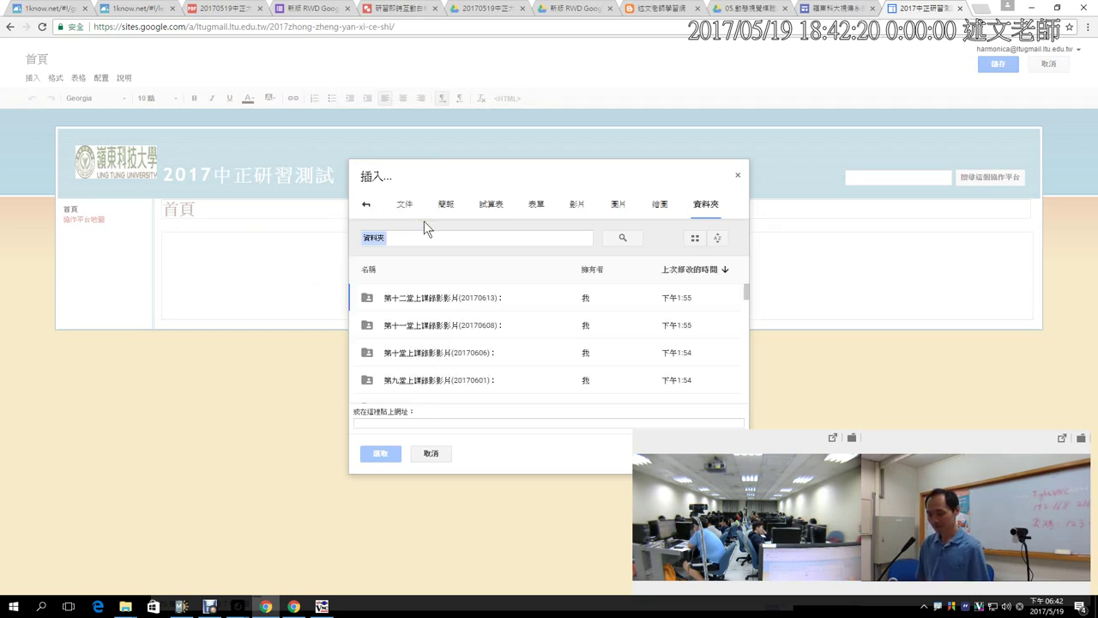
pyautogui.click(449, 298)
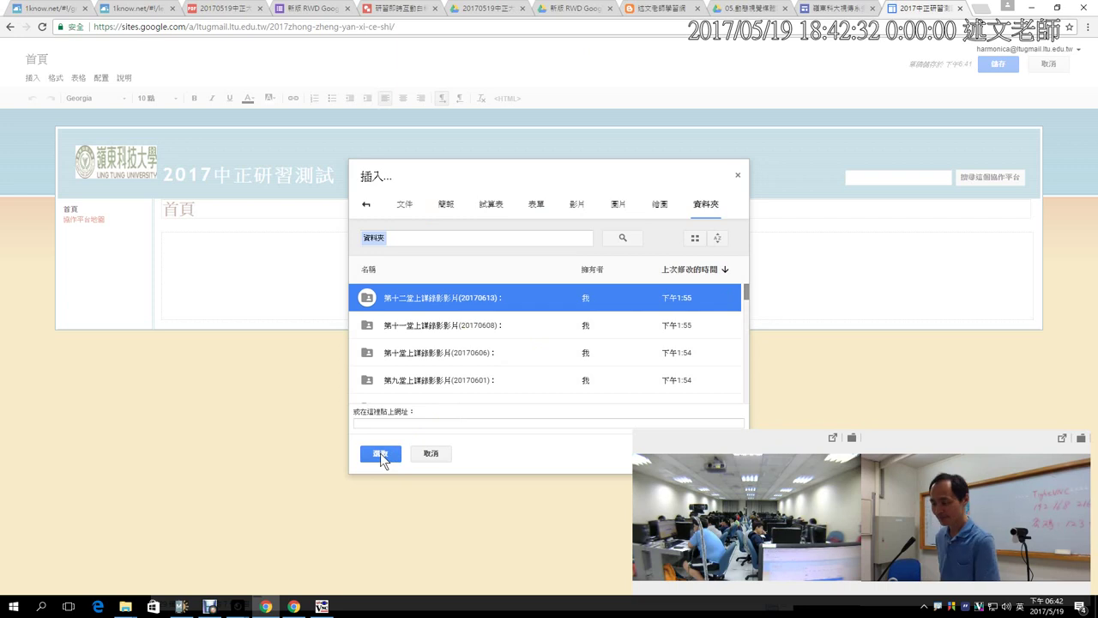
pyautogui.scroll(-3, 380, 453)
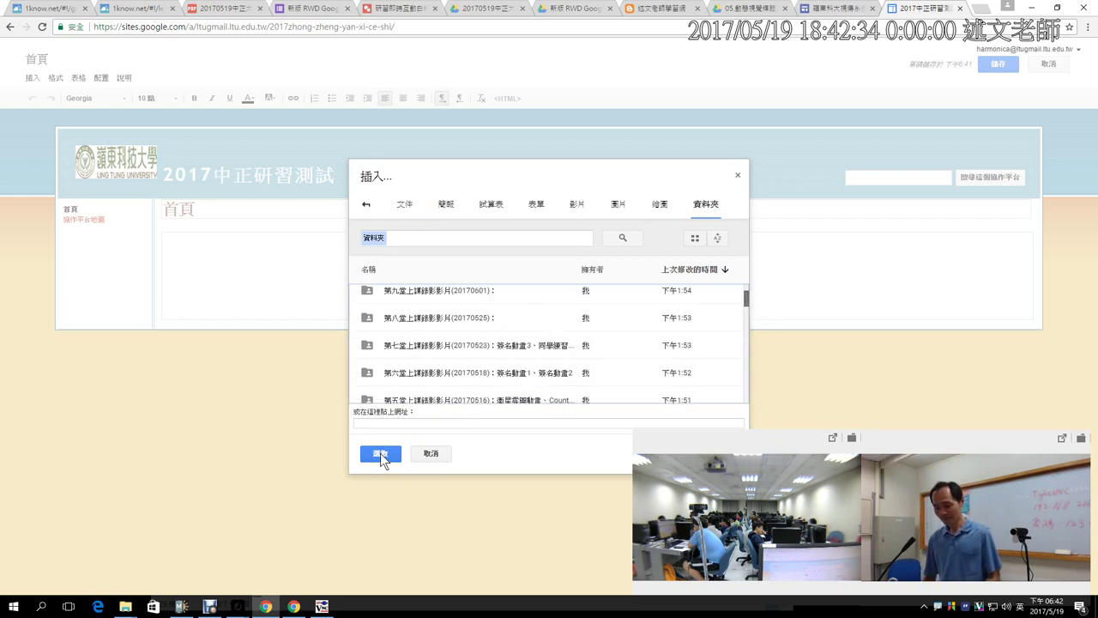
pyautogui.click(380, 453)
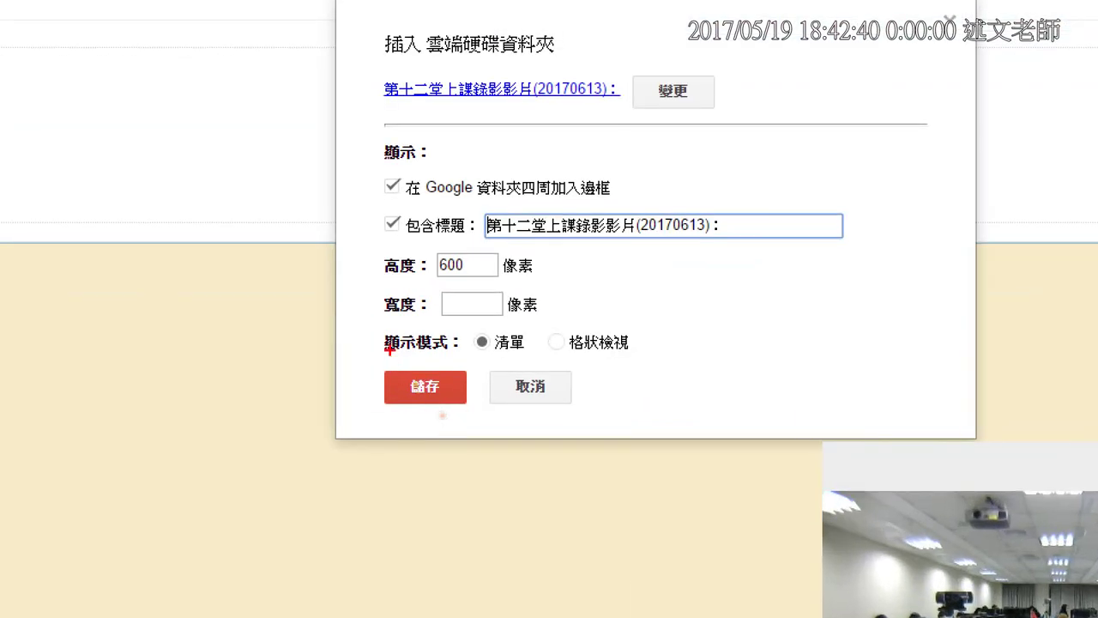
# - Insert the chosen Drive folder with its default display settings in 清單 mode and save the page
pyautogui.moveTo(373, 323); pyautogui.dragTo(648, 360)
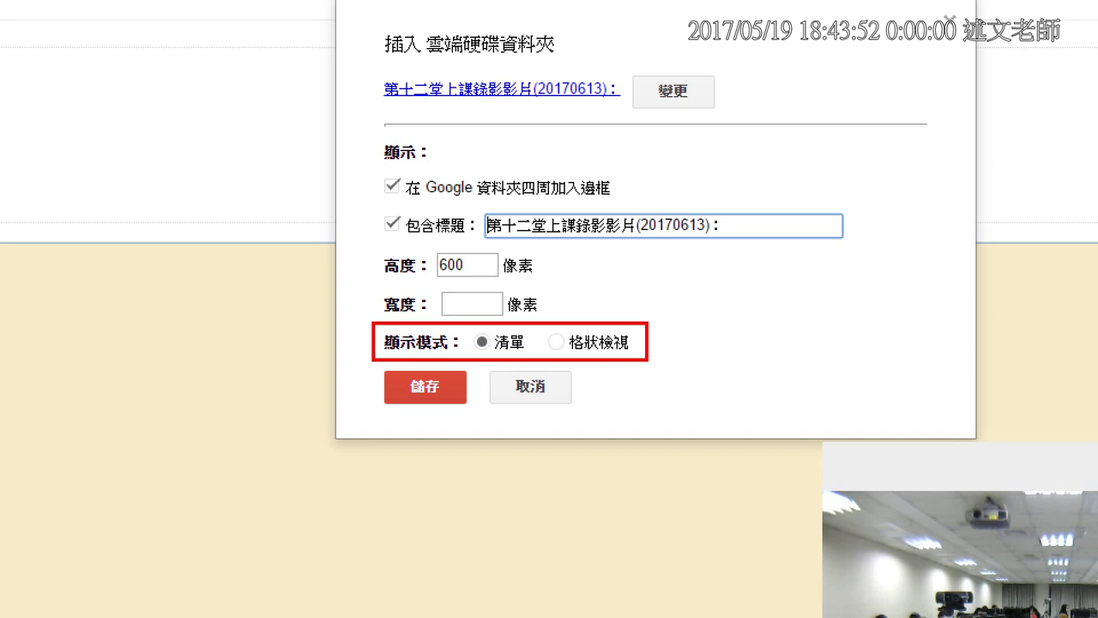
pyautogui.moveTo(471, 309); pyautogui.dragTo(495, 288)
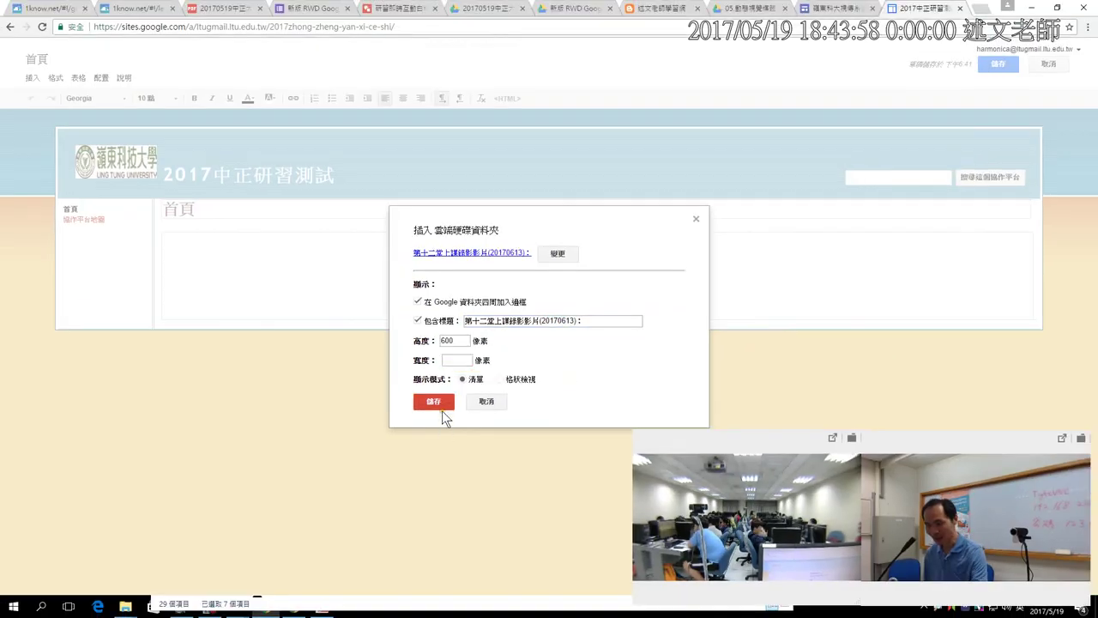
pyautogui.click(444, 409)
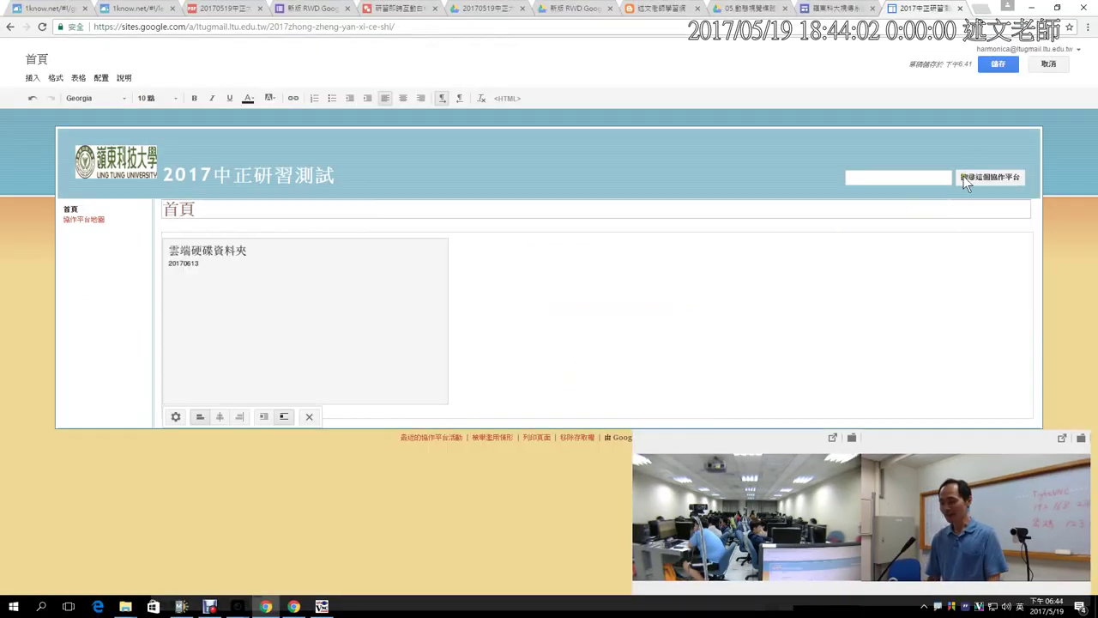
pyautogui.click(992, 68)
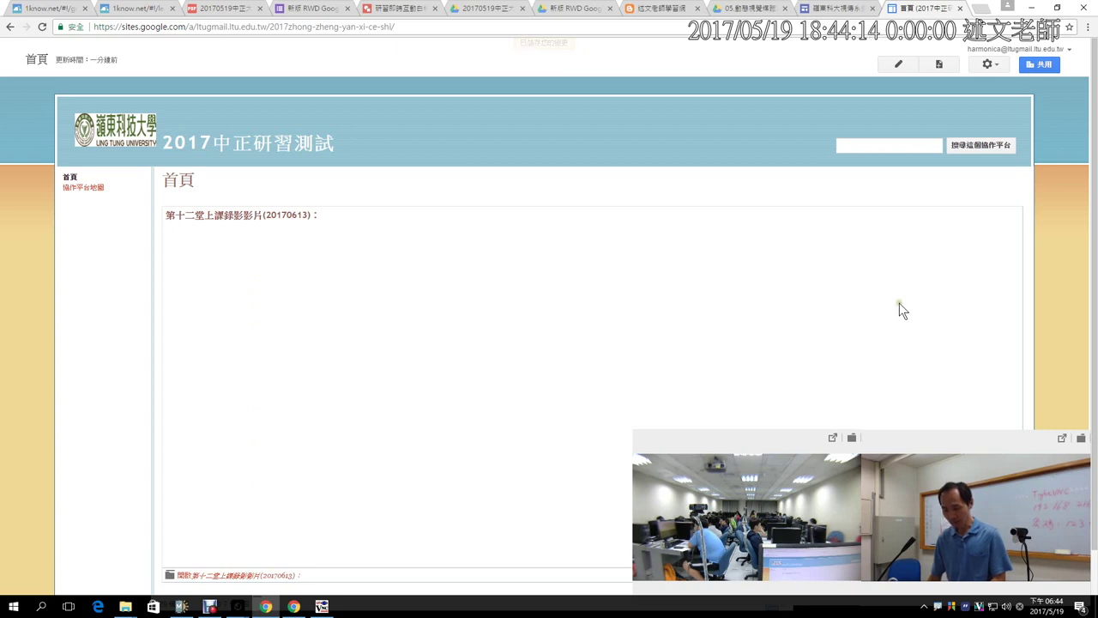
# - Replace the embedded Drive folder on 首頁 with 20170519中正大學:新版 RWD 響應式 Google 協作平台 (2017) and save the page
pyautogui.moveTo(1094, 225); pyautogui.dragTo(1095, 253)
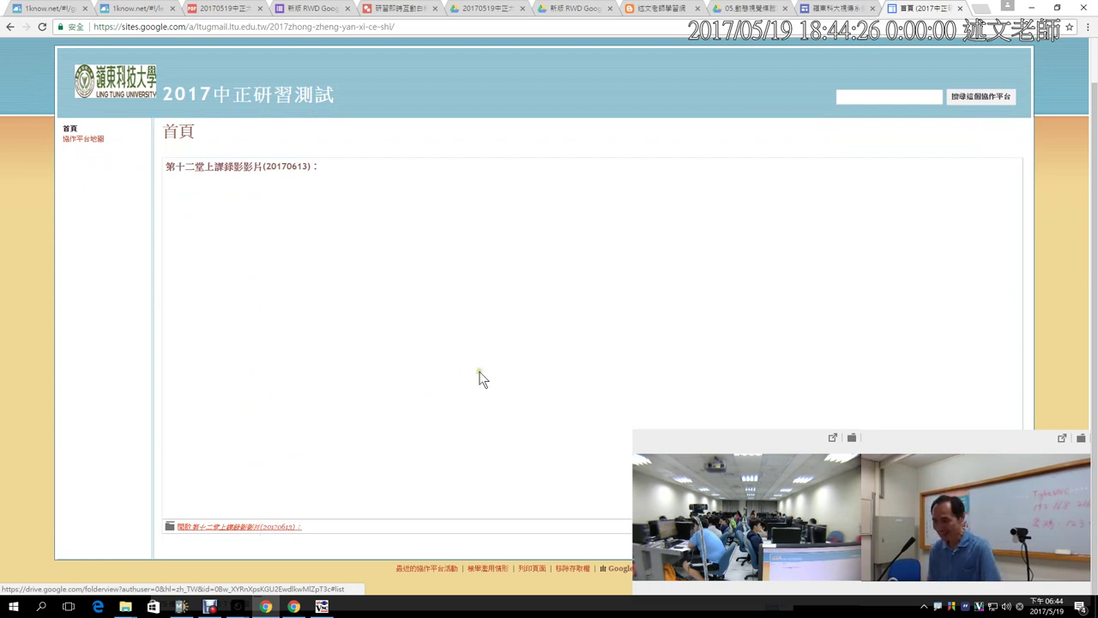
pyautogui.click(1092, 56)
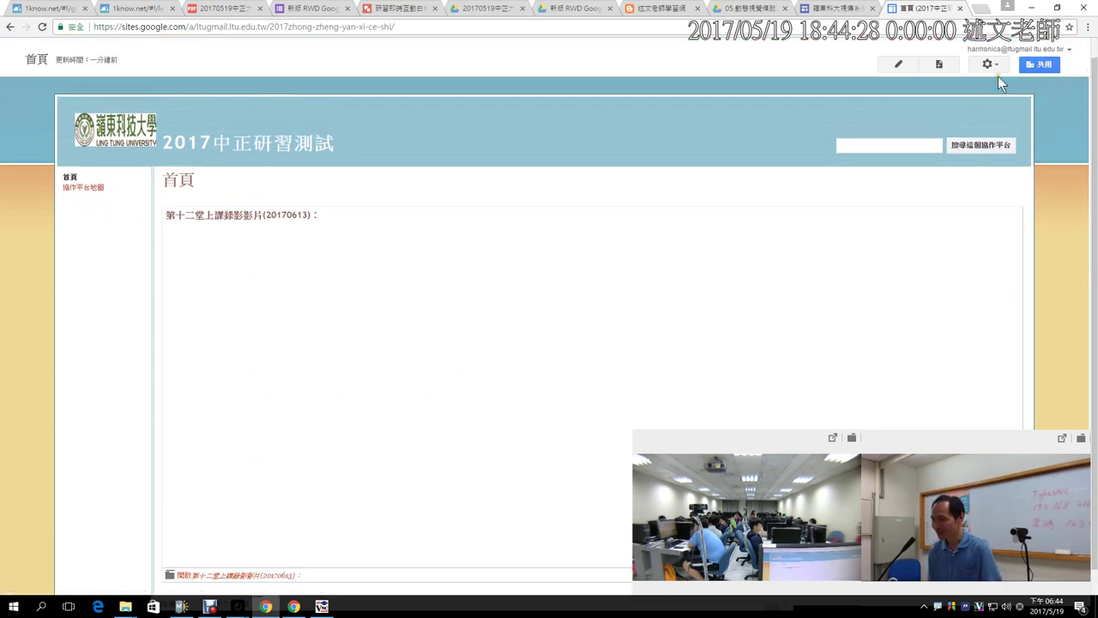
pyautogui.click(901, 67)
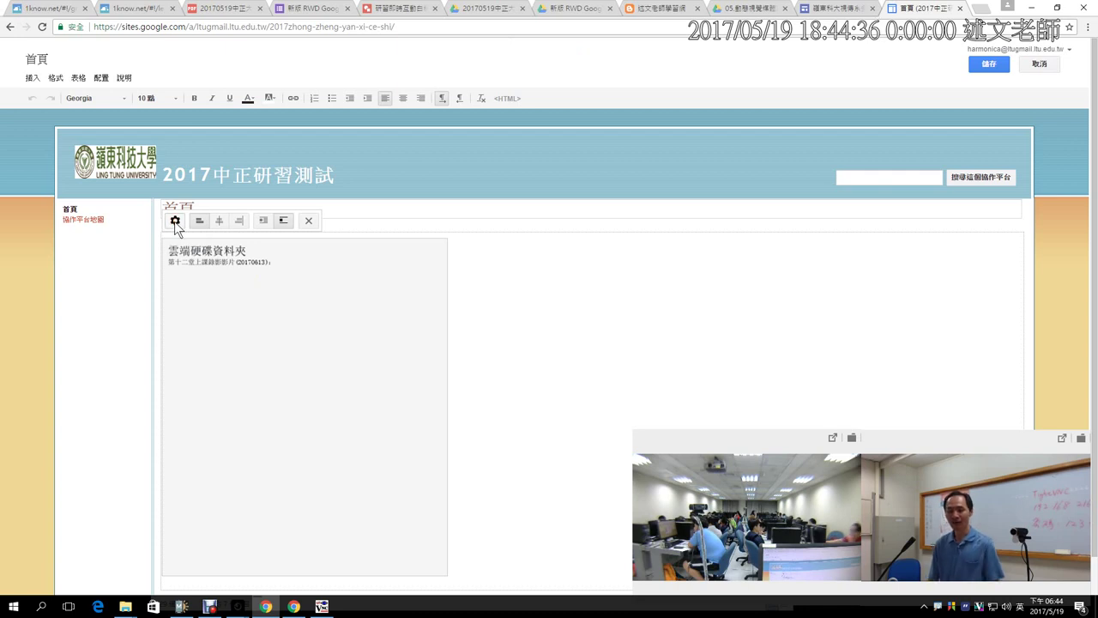
pyautogui.click(174, 221)
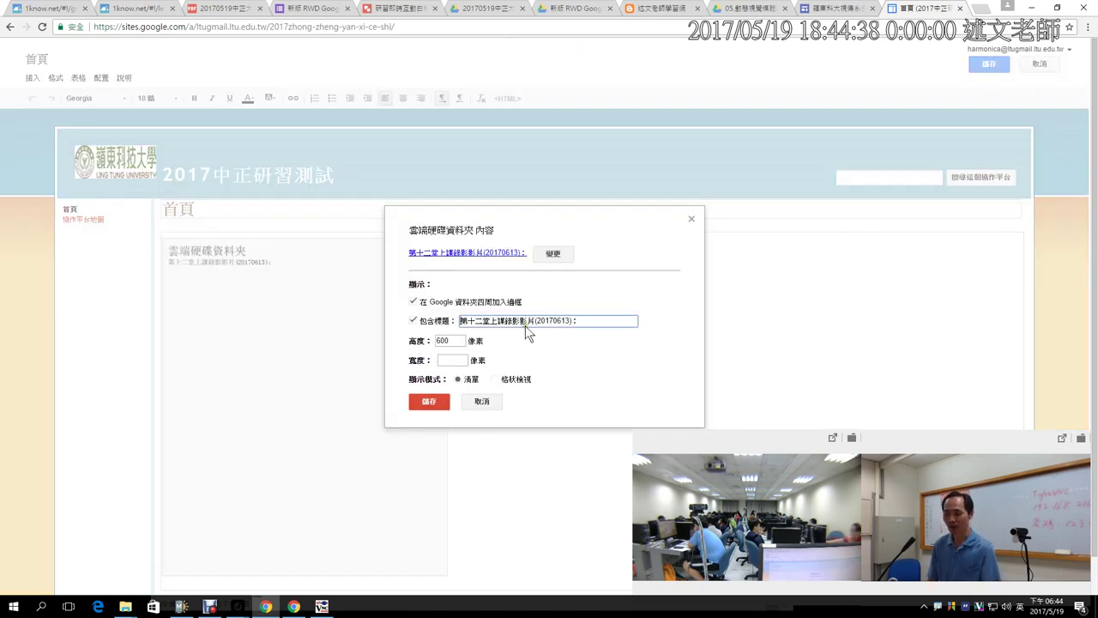
pyautogui.click(554, 255)
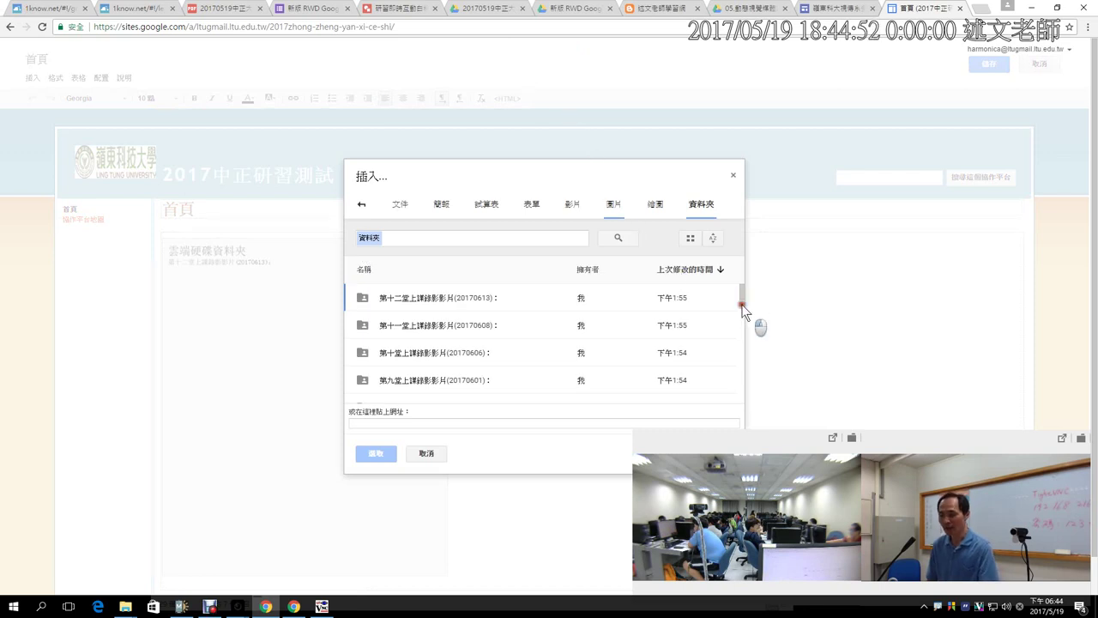
pyautogui.click(743, 343)
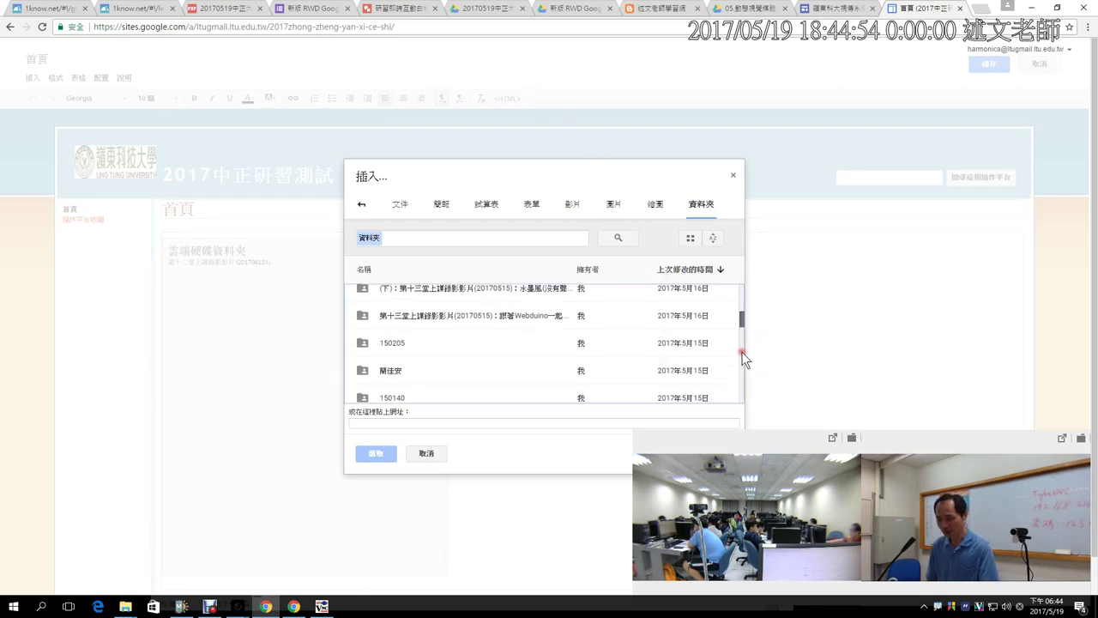
pyautogui.scroll(-5, 743, 360)
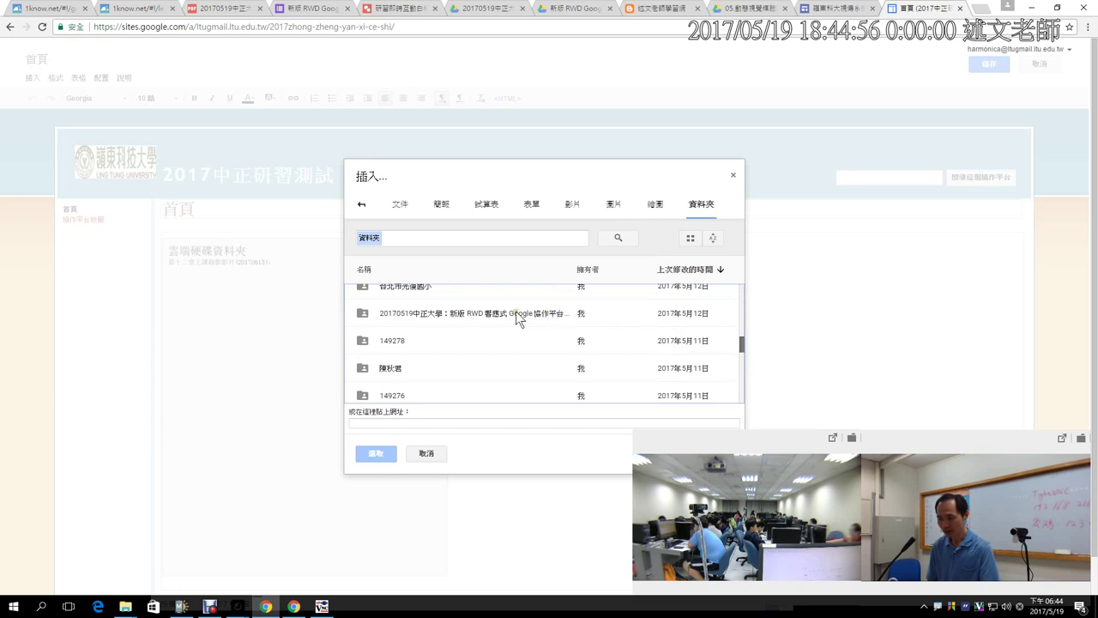
pyautogui.scroll(-2, 518, 319)
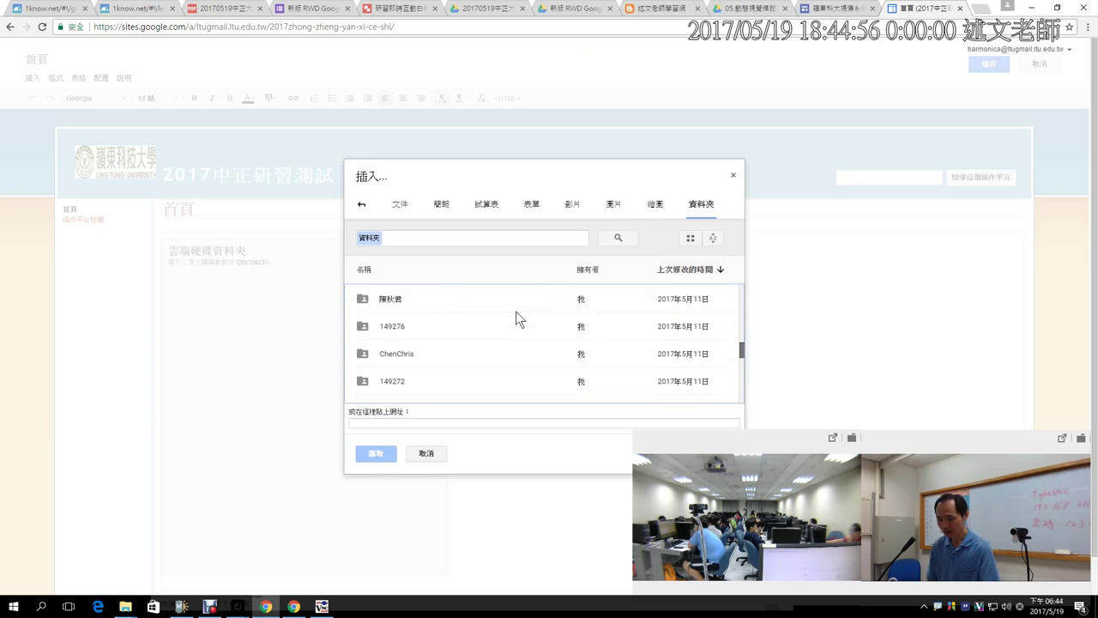
pyautogui.click(741, 308)
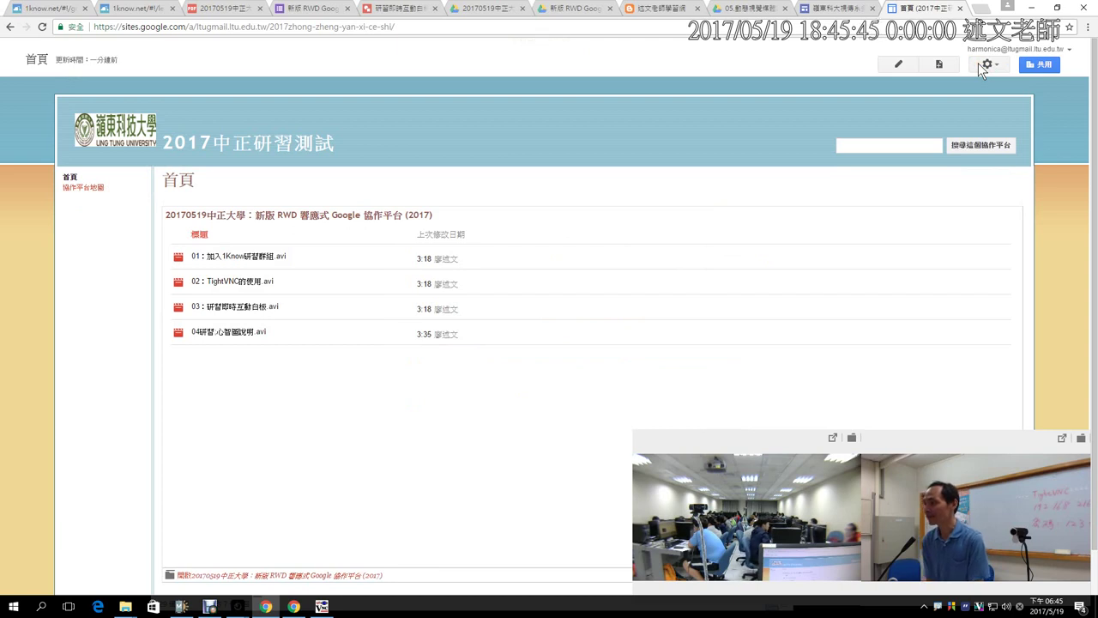
# - Change the embedded Drive folder's display mode to 格狀檢視 and save the page
pyautogui.click(899, 65)
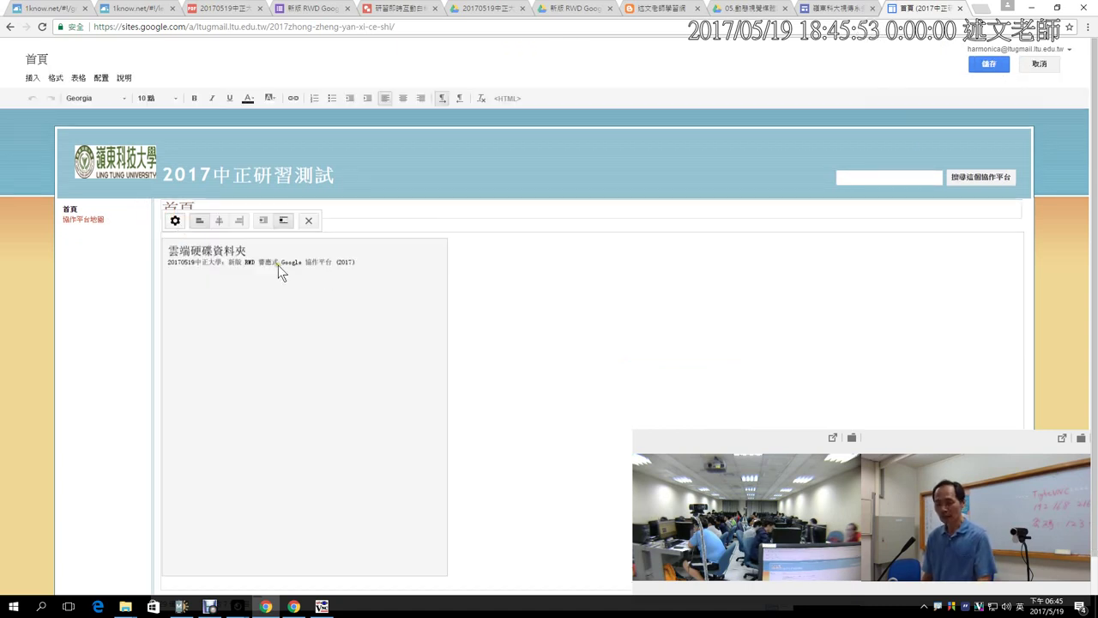
pyautogui.doubleClick(349, 308)
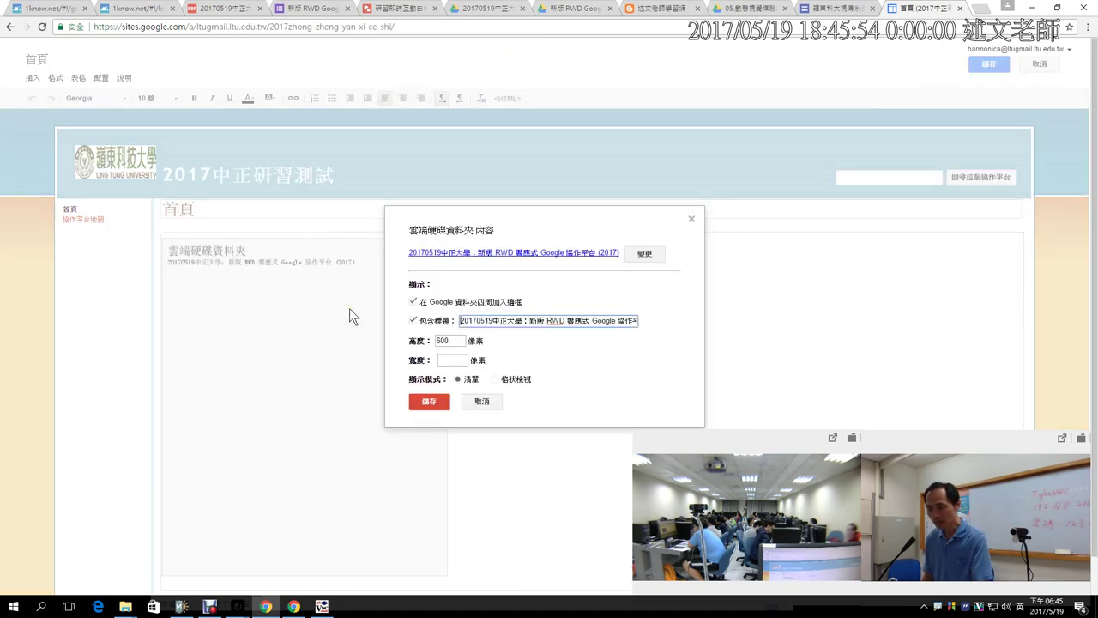
pyautogui.click(447, 340)
pyautogui.click(455, 359)
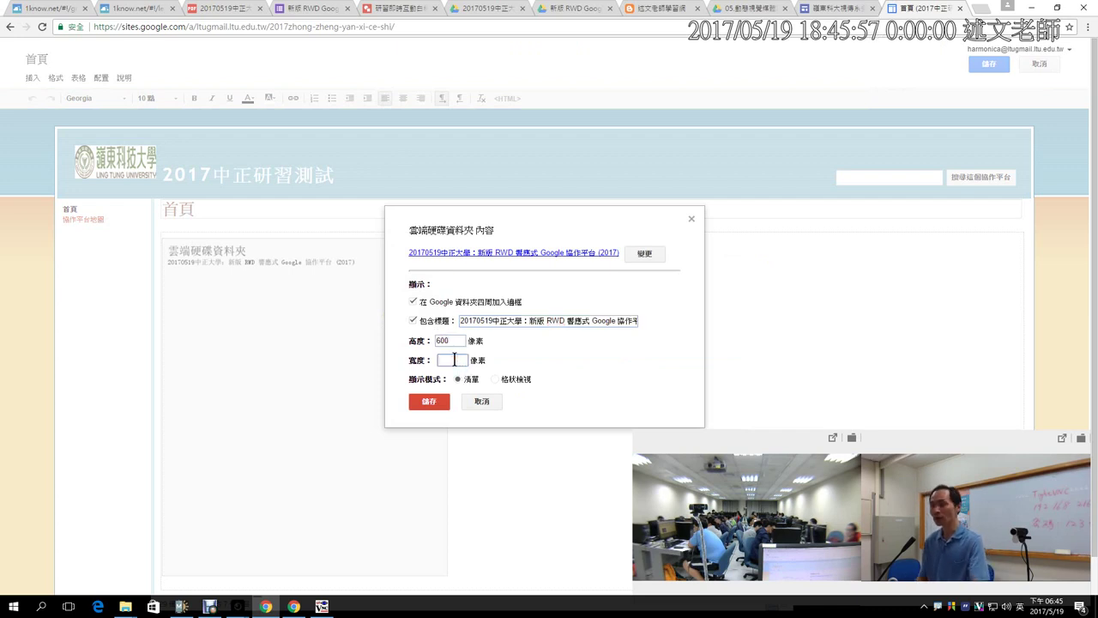
pyautogui.click(494, 378)
pyautogui.click(436, 402)
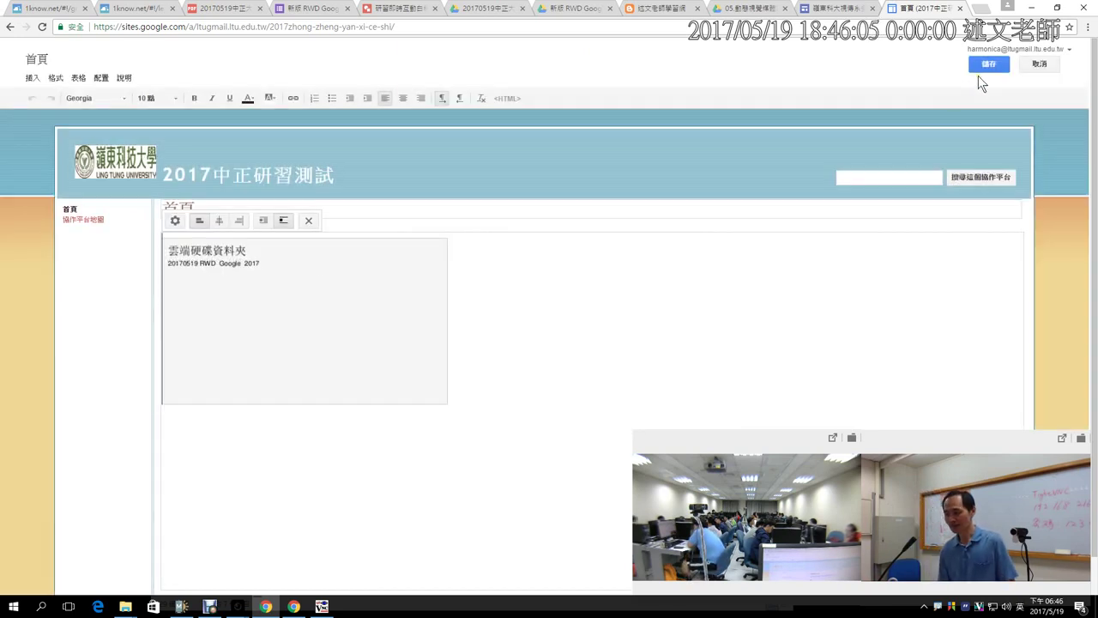
pyautogui.click(988, 65)
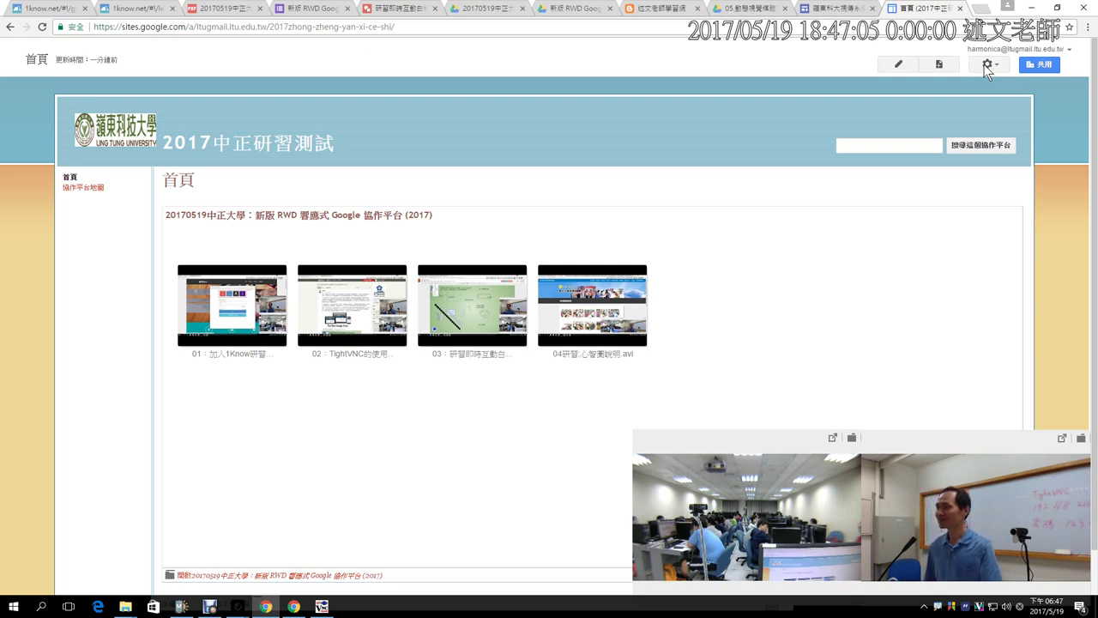
# - Switch to the 研習即時互動白板 drawing, open its revision history and expand the 5月19日,下午6:45 revision
pyautogui.click(408, 14)
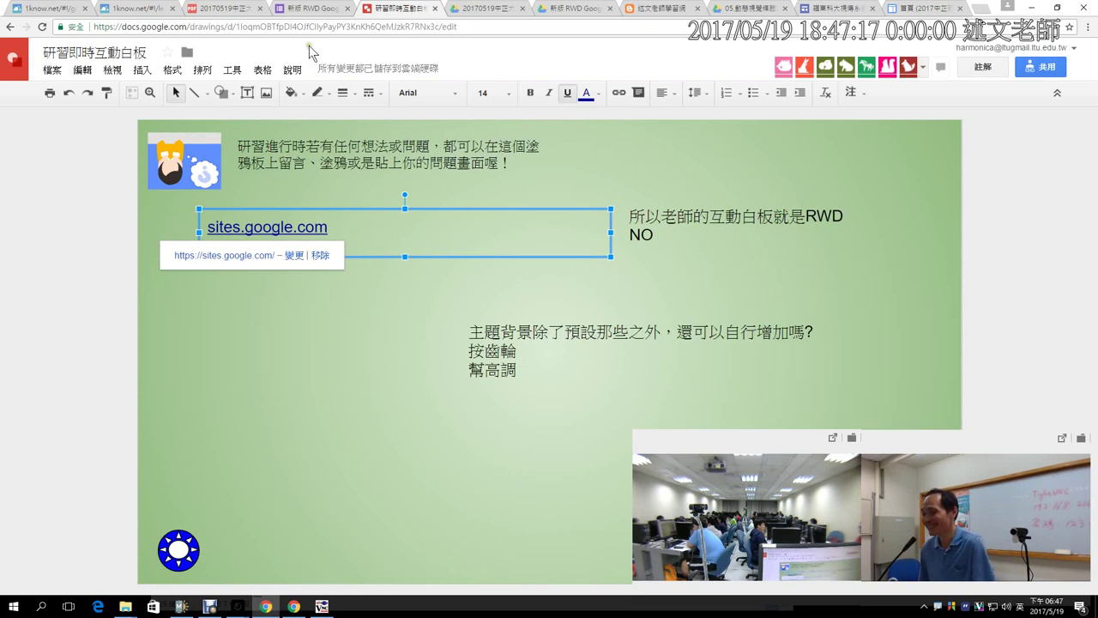
pyautogui.click(51, 70)
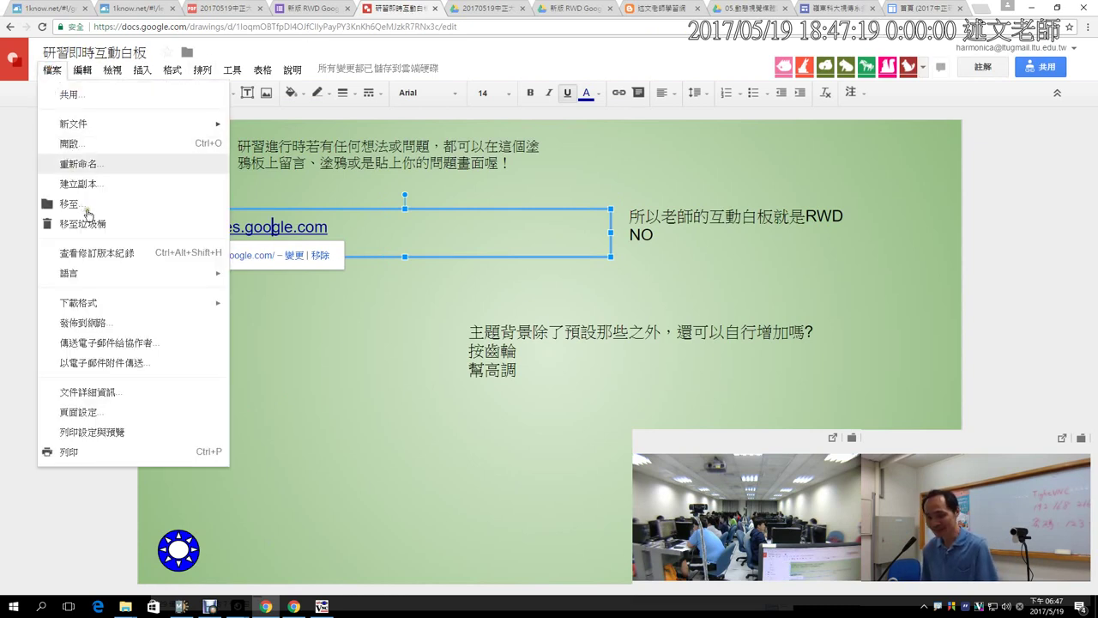
pyautogui.click(111, 253)
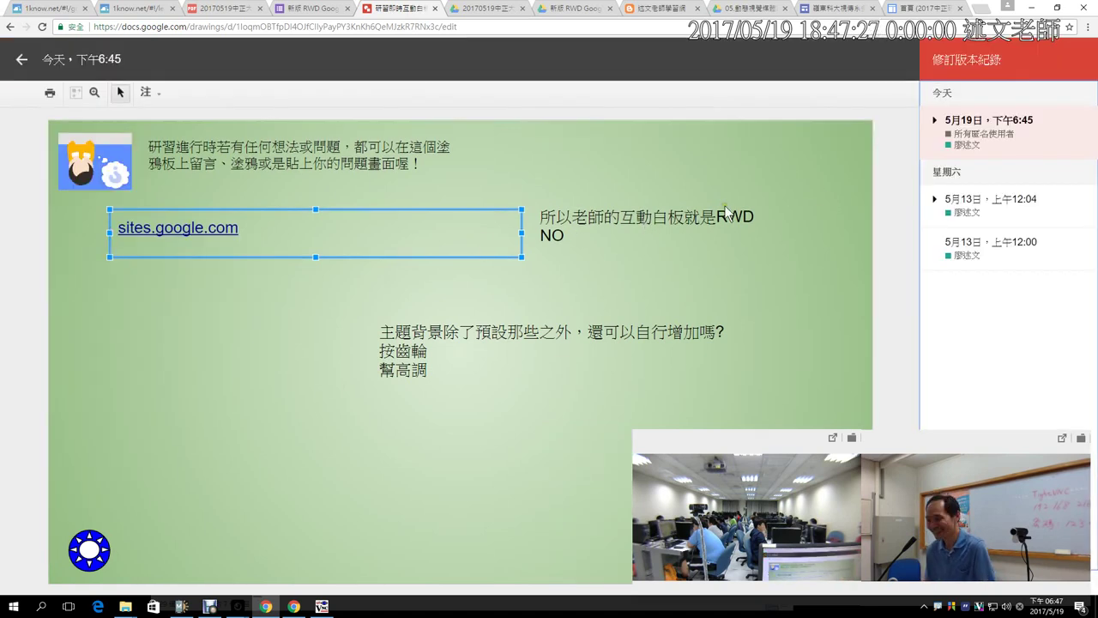
pyautogui.click(935, 124)
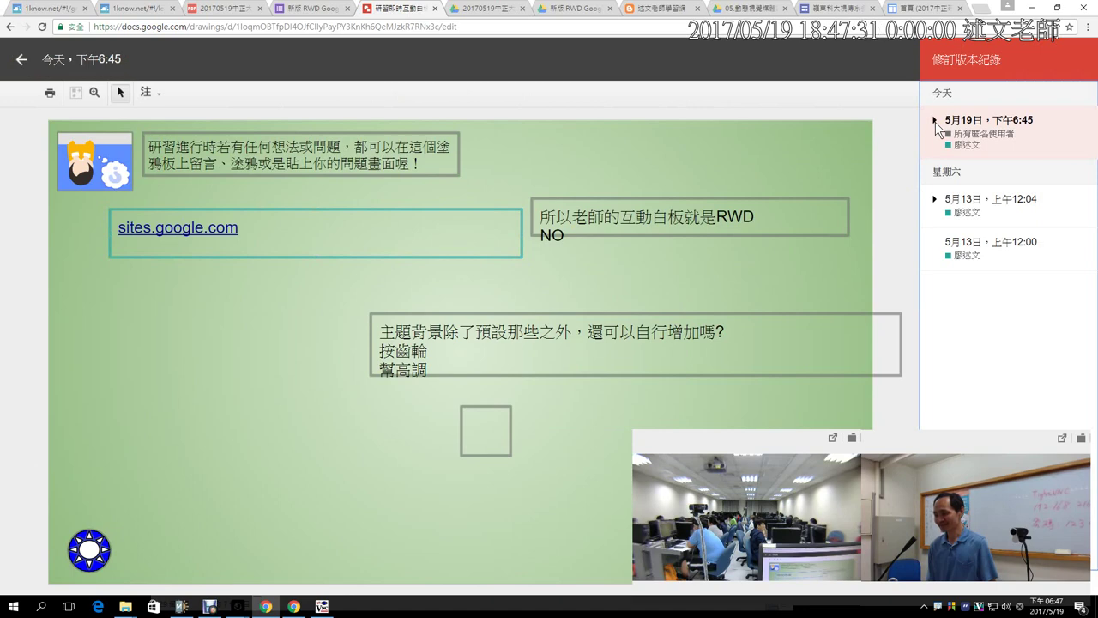